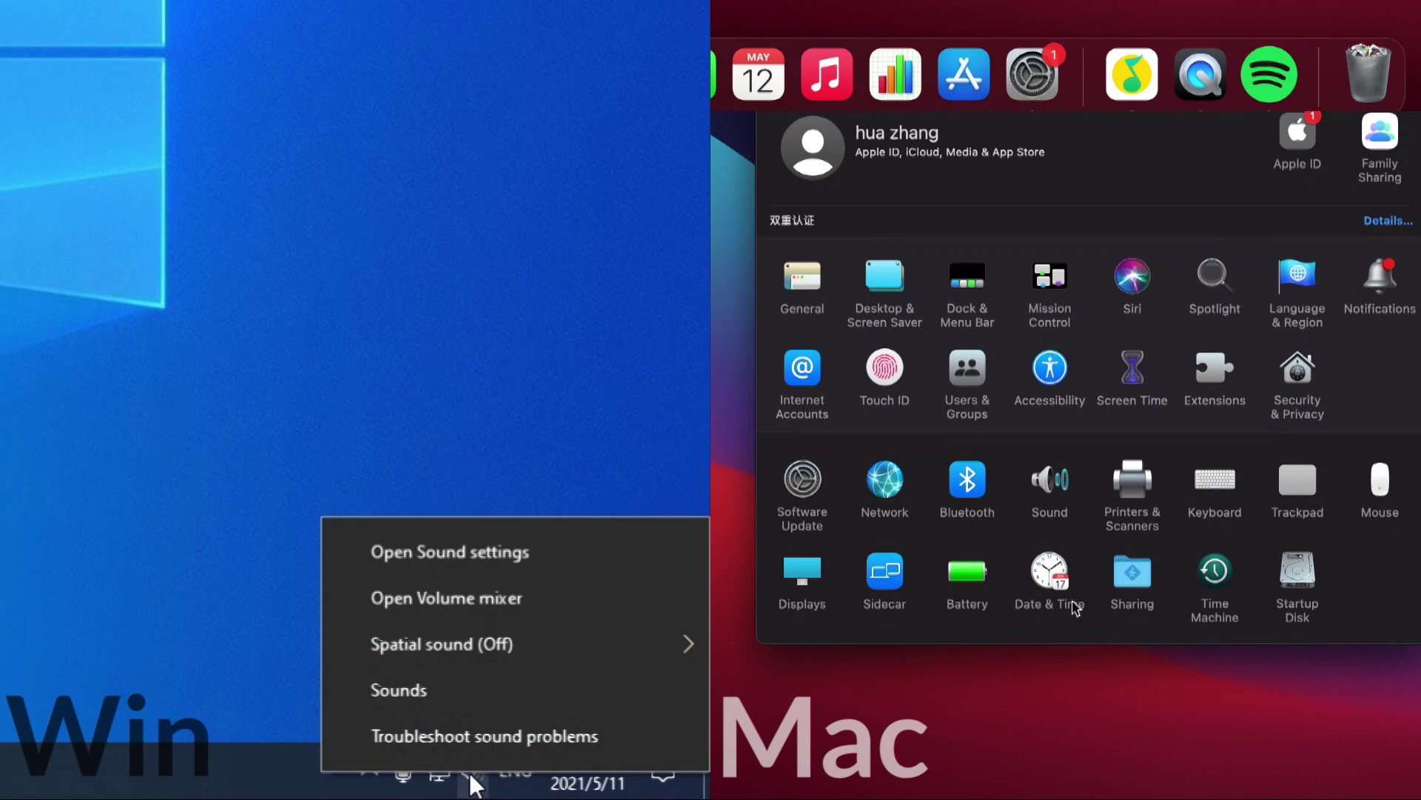
# Make the Avantree Aria 90 B speakers the default Windows playback device
pyautogui.click(420, 691)
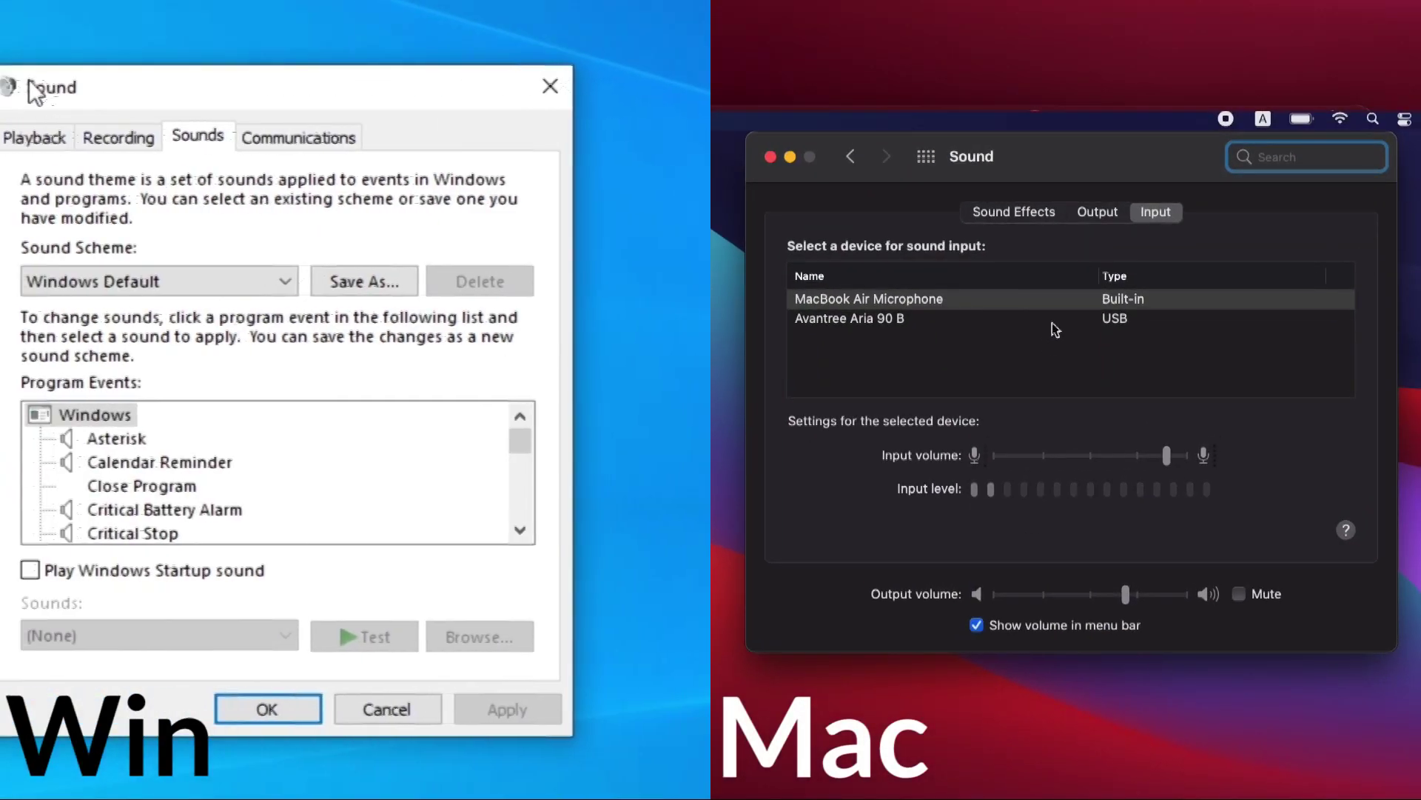
pyautogui.moveTo(34, 91); pyautogui.dragTo(111, 91)
pyautogui.click(113, 137)
pyautogui.click(343, 246)
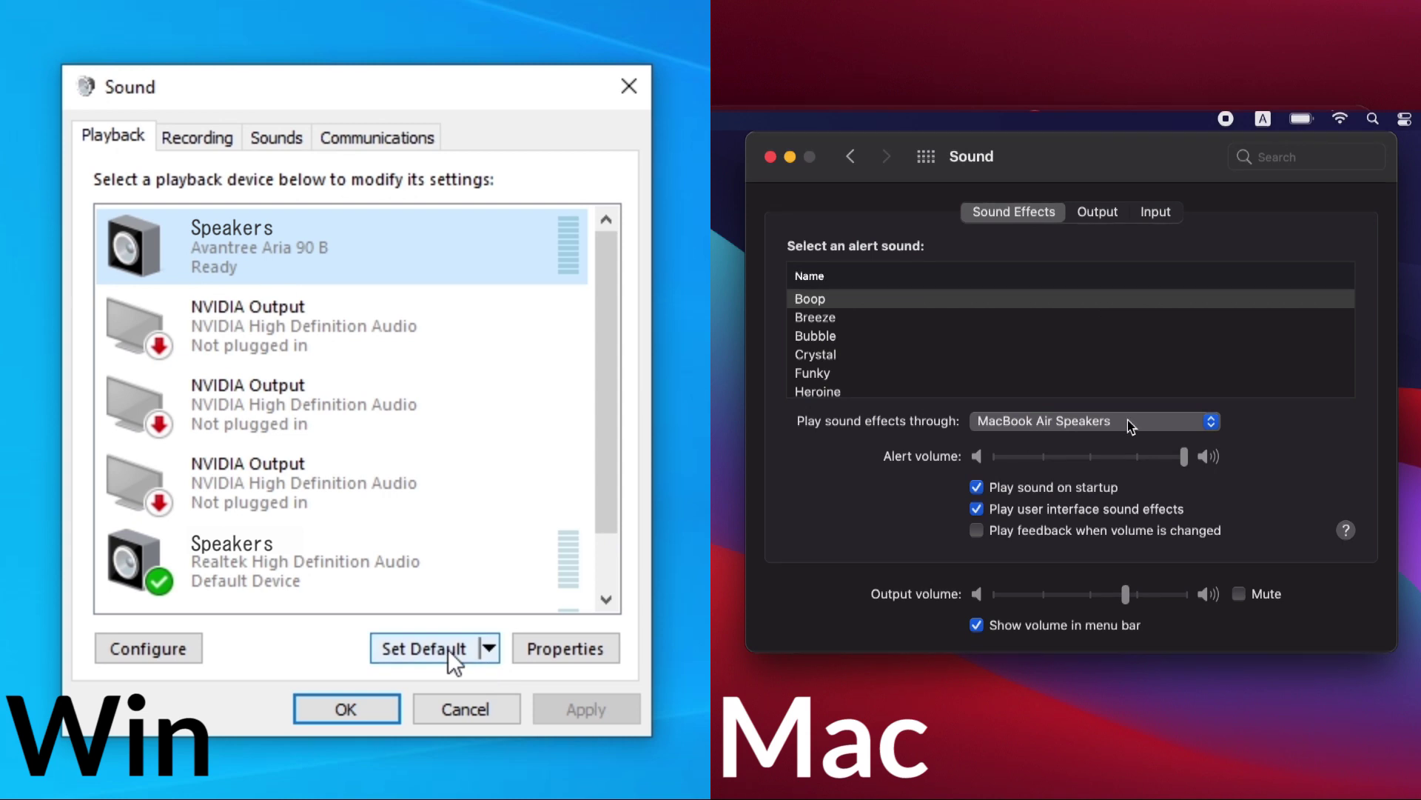
pyautogui.click(448, 650)
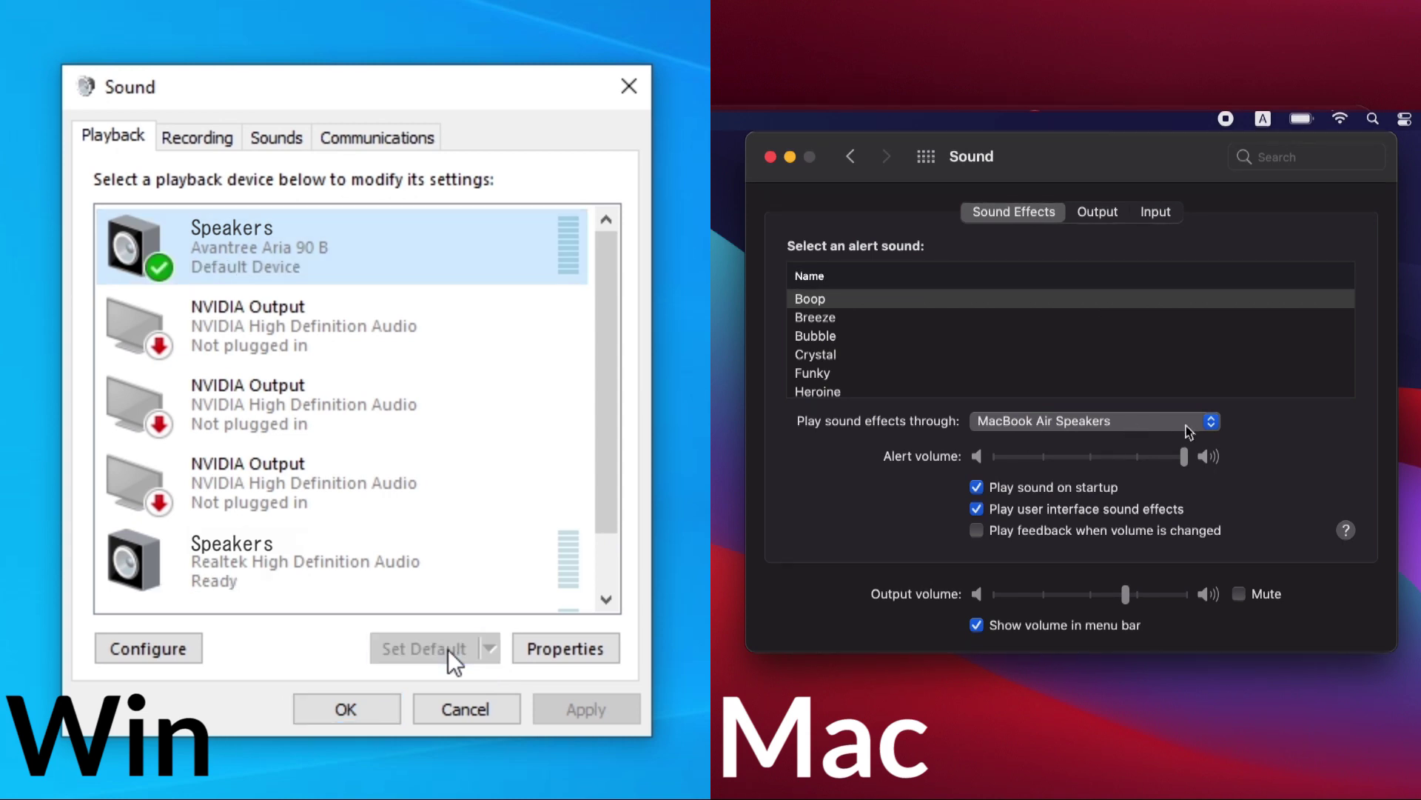
# Make the Avantree Aria 90 B microphone the default Windows recording device and Mac input
pyautogui.click(199, 138)
pyautogui.click(443, 239)
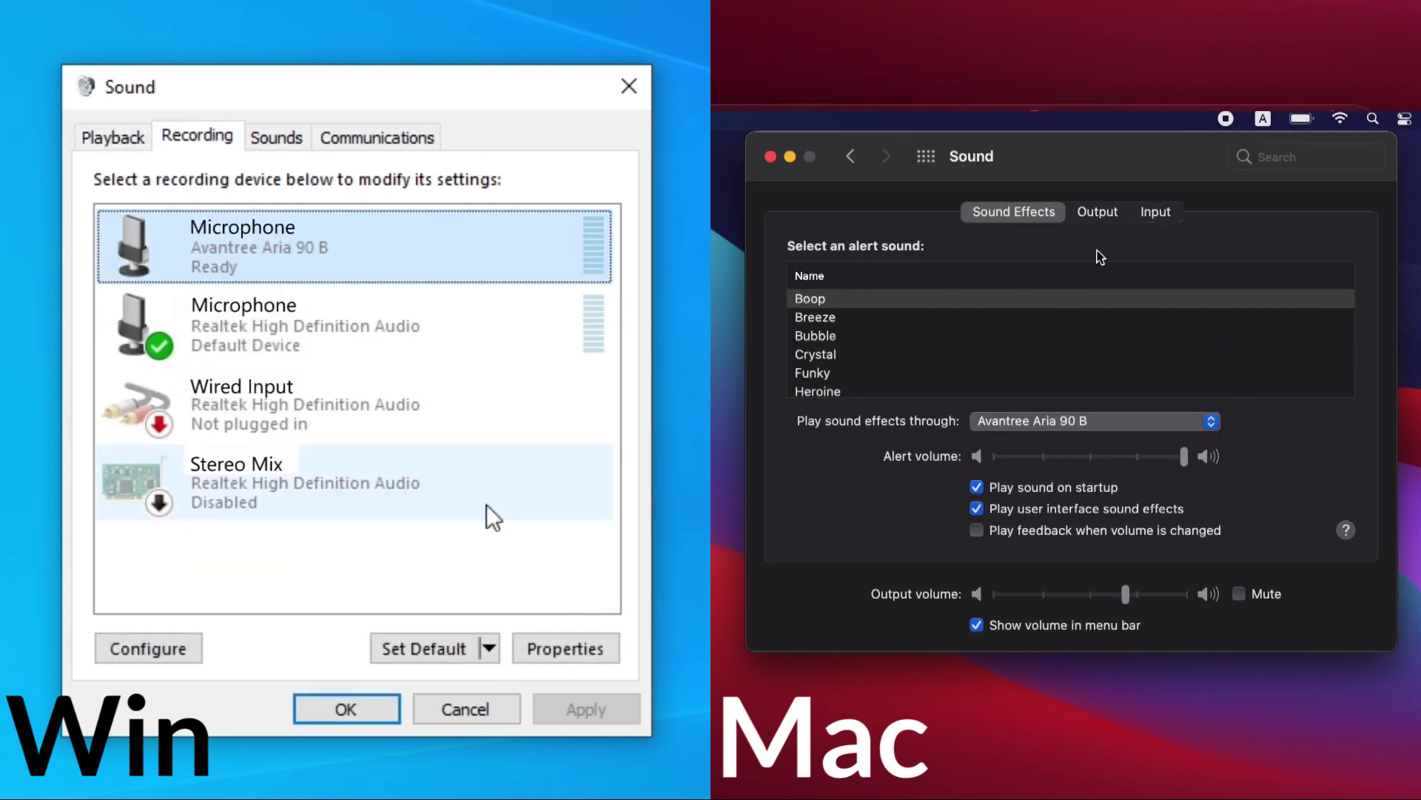
pyautogui.click(489, 648)
pyautogui.click(478, 682)
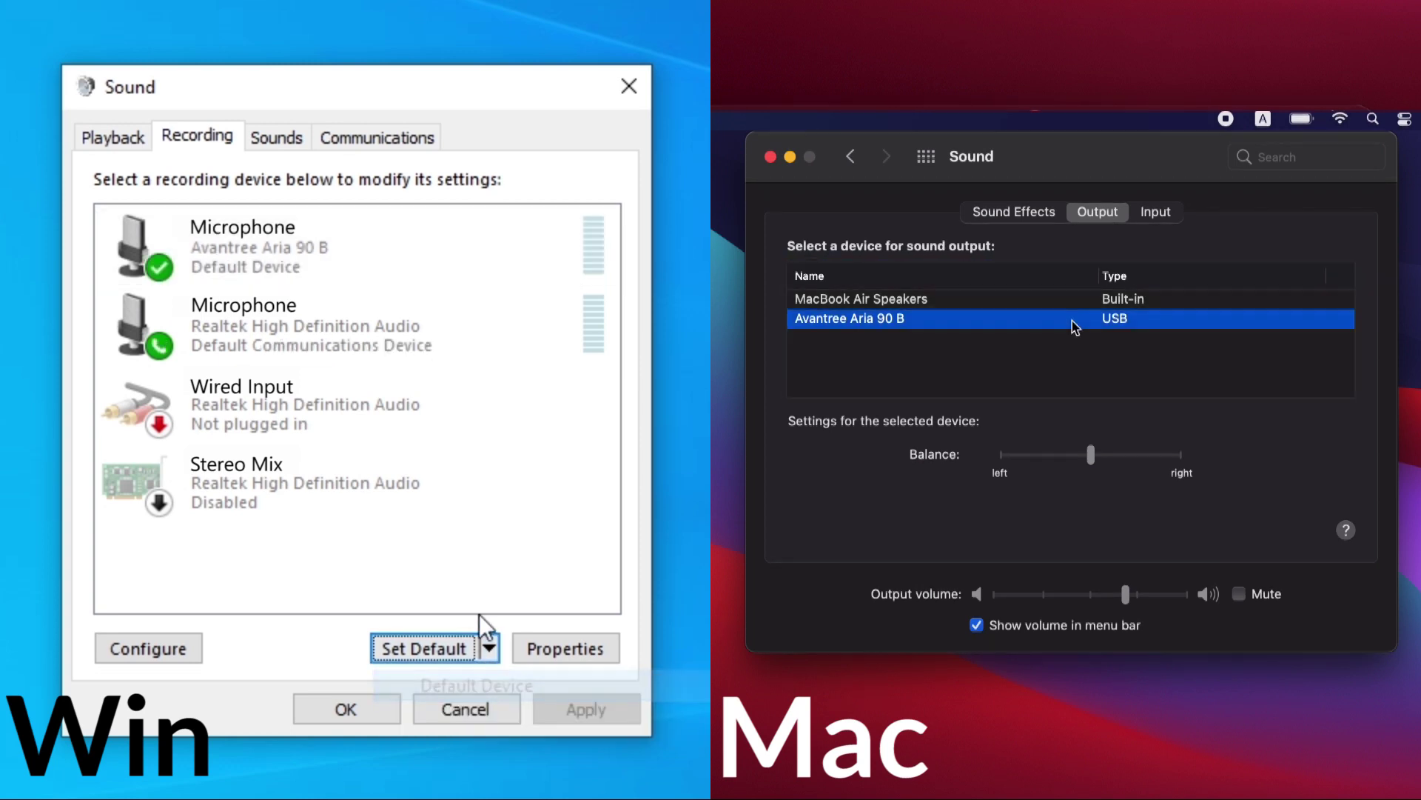
pyautogui.click(1156, 212)
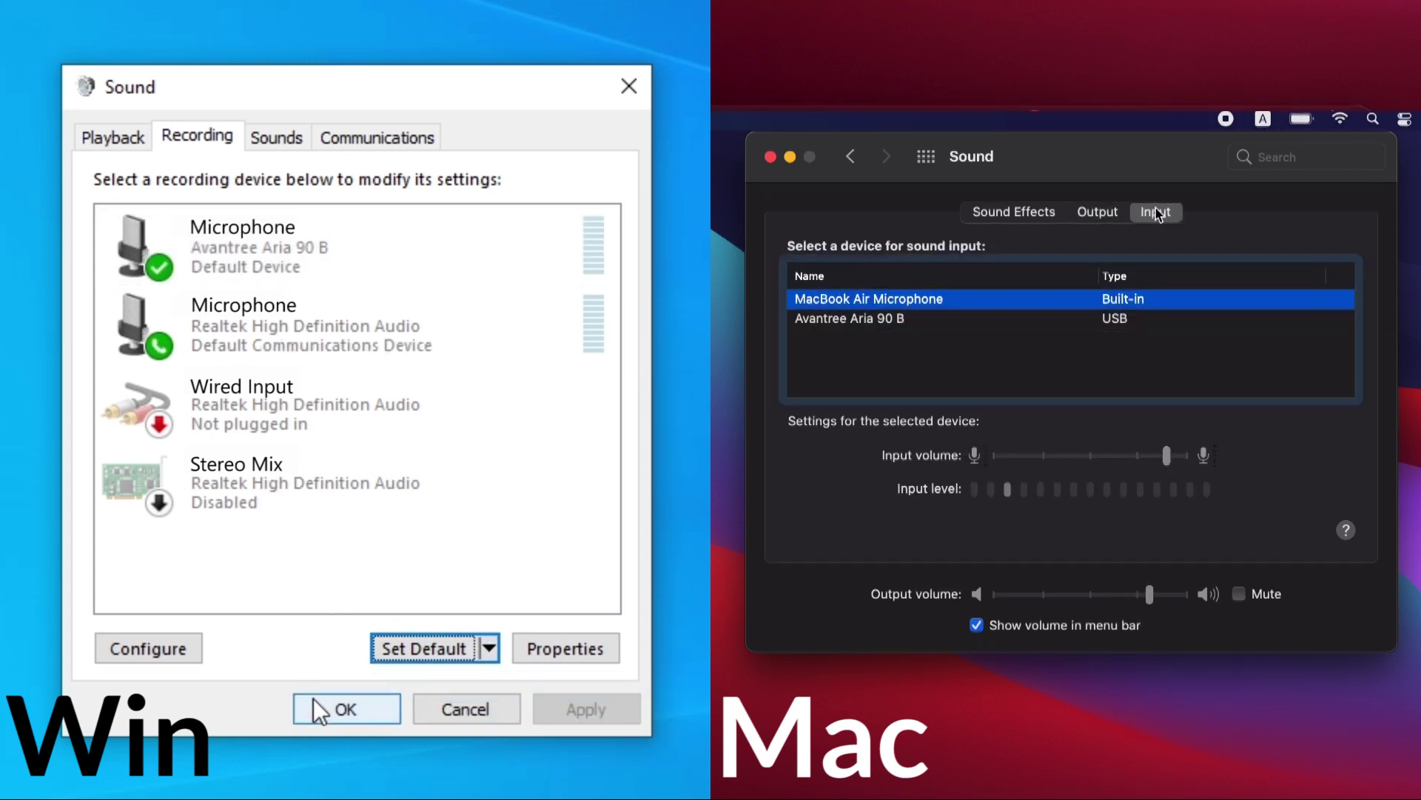
pyautogui.click(1055, 322)
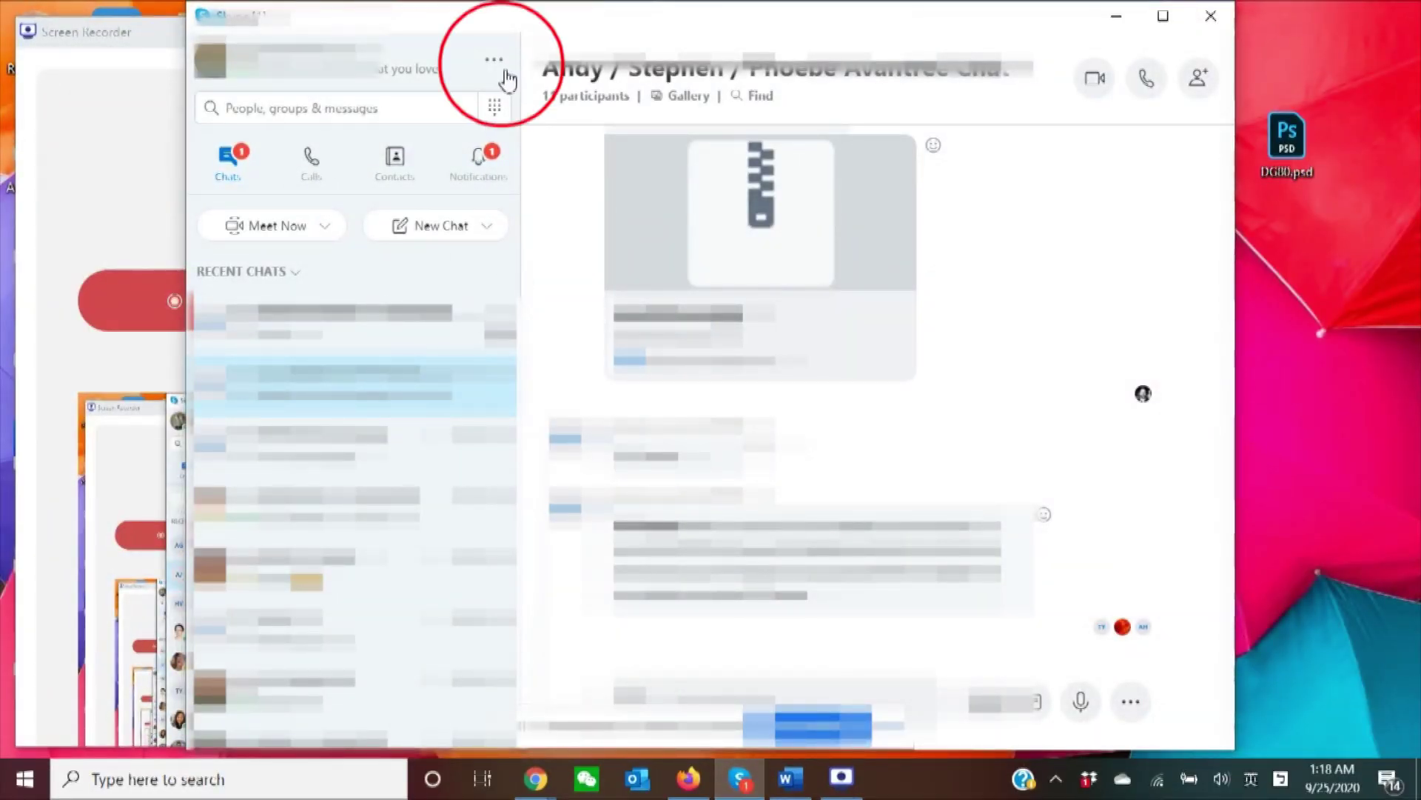
# Set Skype's Audio & Video Speakers to Headset (Avantree Aria 90B)
pyautogui.click(496, 61)
pyautogui.click(554, 86)
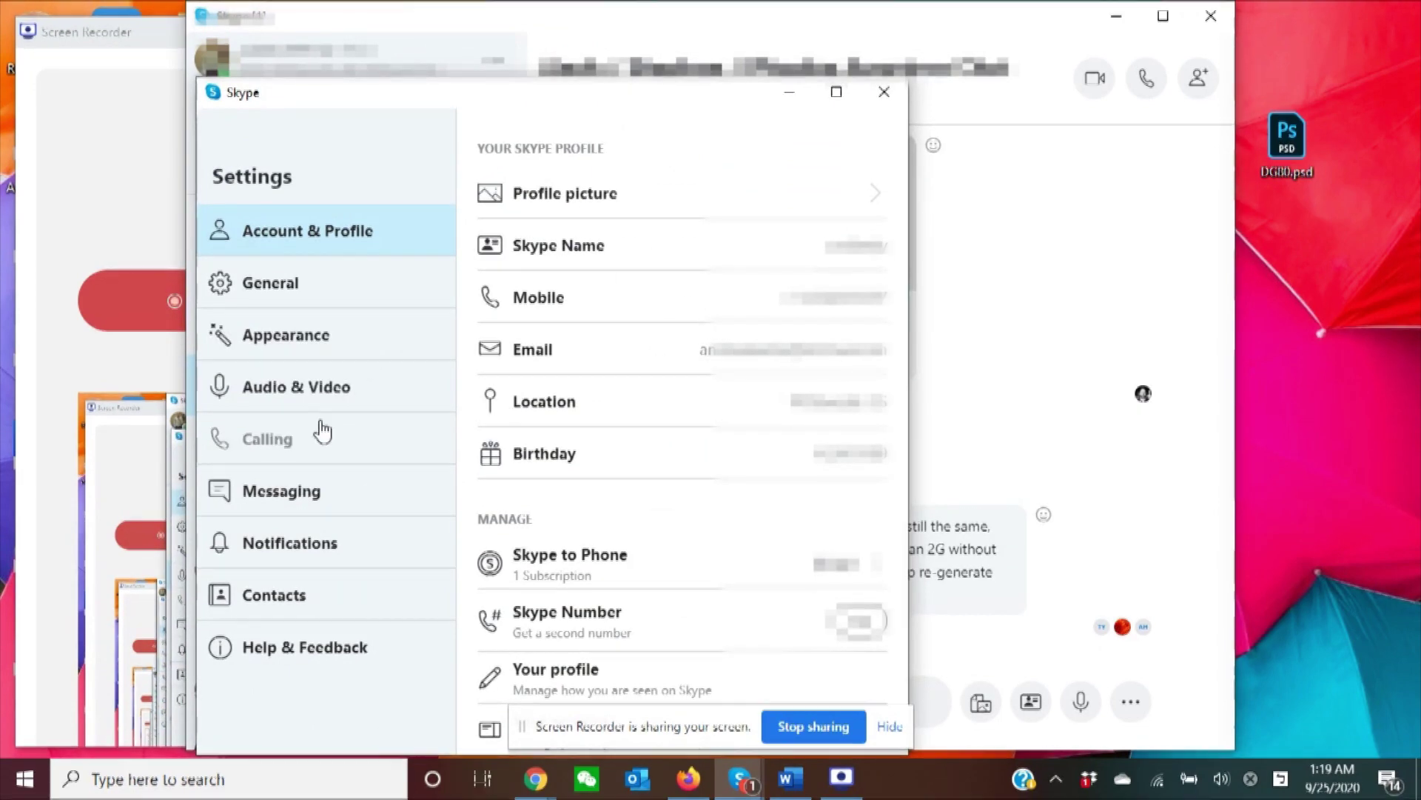
pyautogui.click(319, 390)
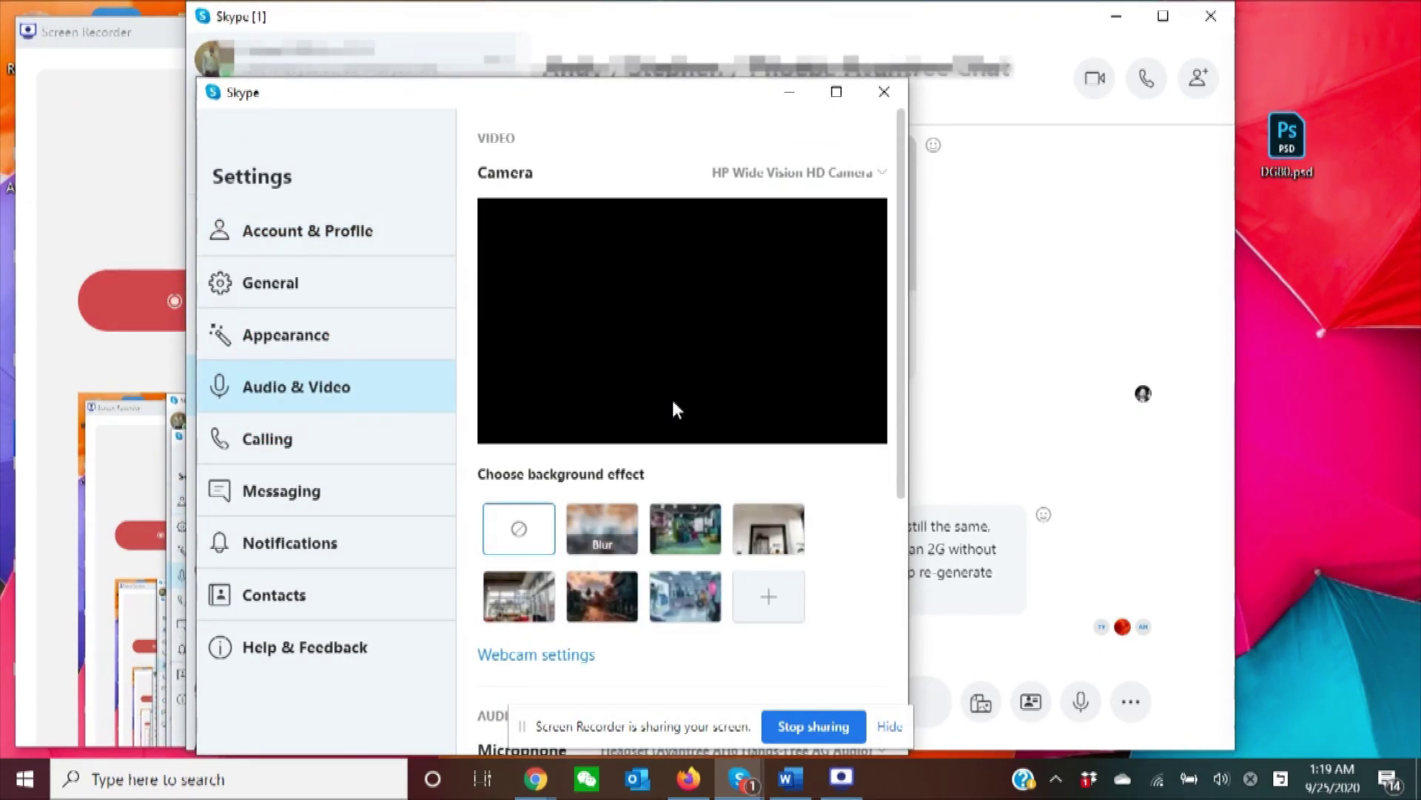
pyautogui.scroll(-3, 675, 410)
pyautogui.scroll(-2, 676, 409)
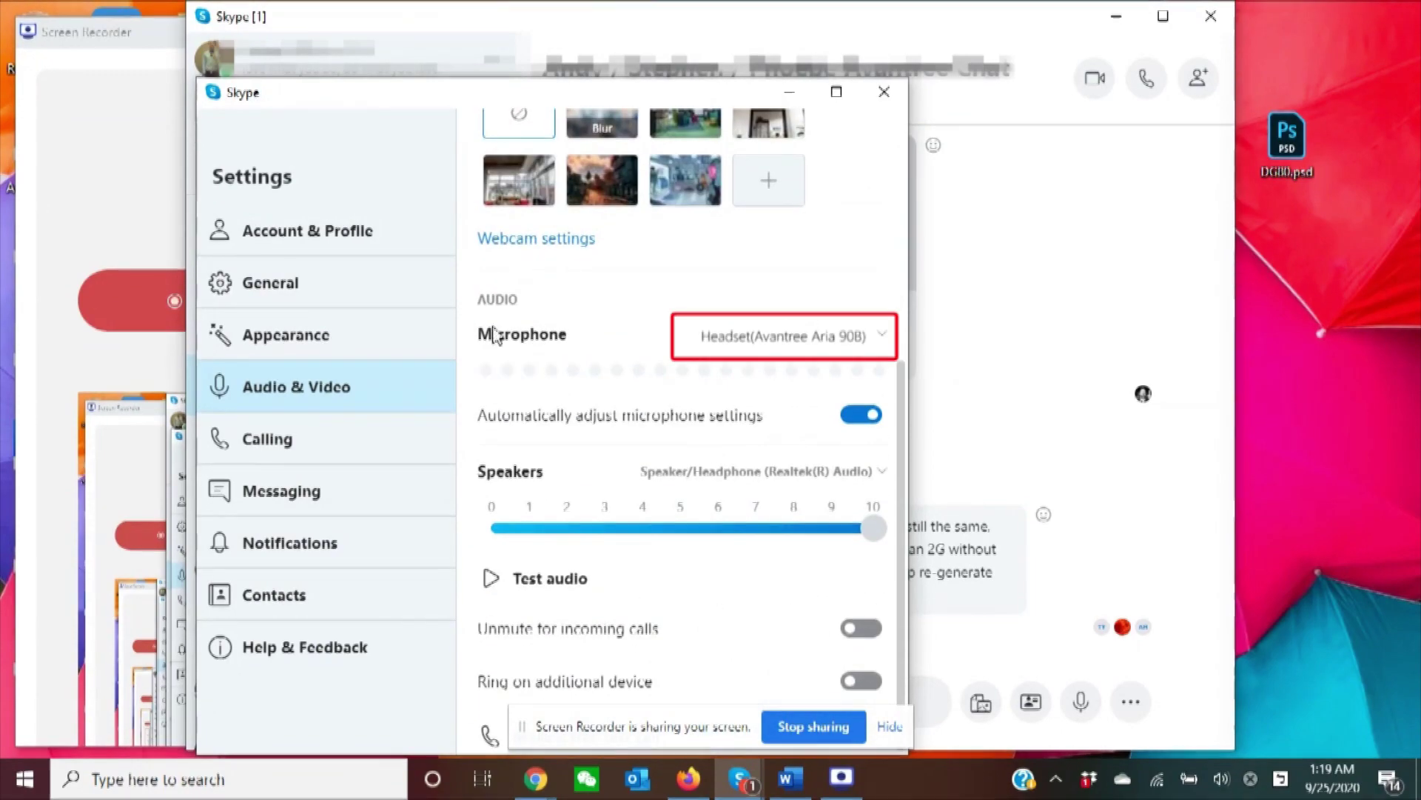
pyautogui.click(823, 471)
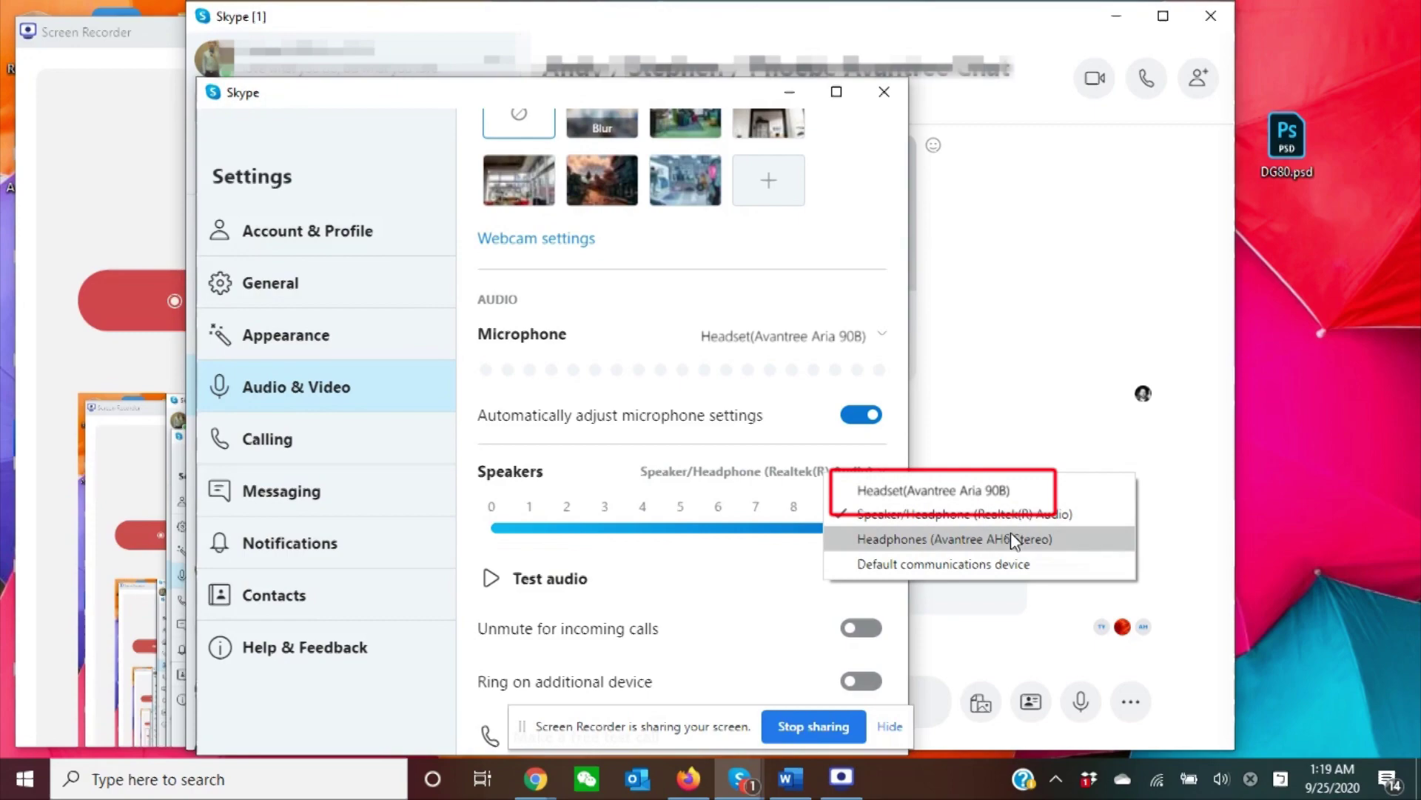
pyautogui.click(952, 490)
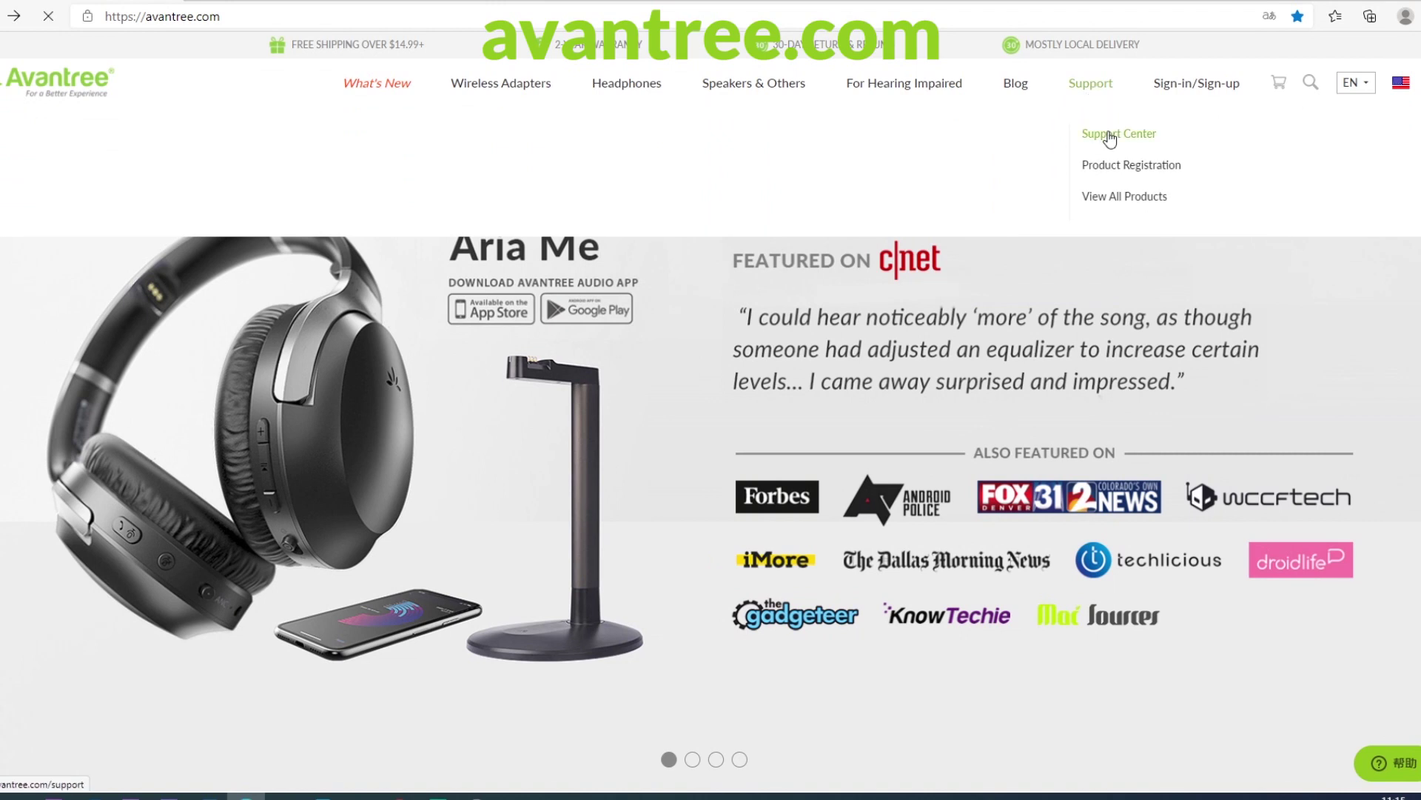
# Go to Support Center from the Avantree site's Support menu
pyautogui.click(1109, 136)
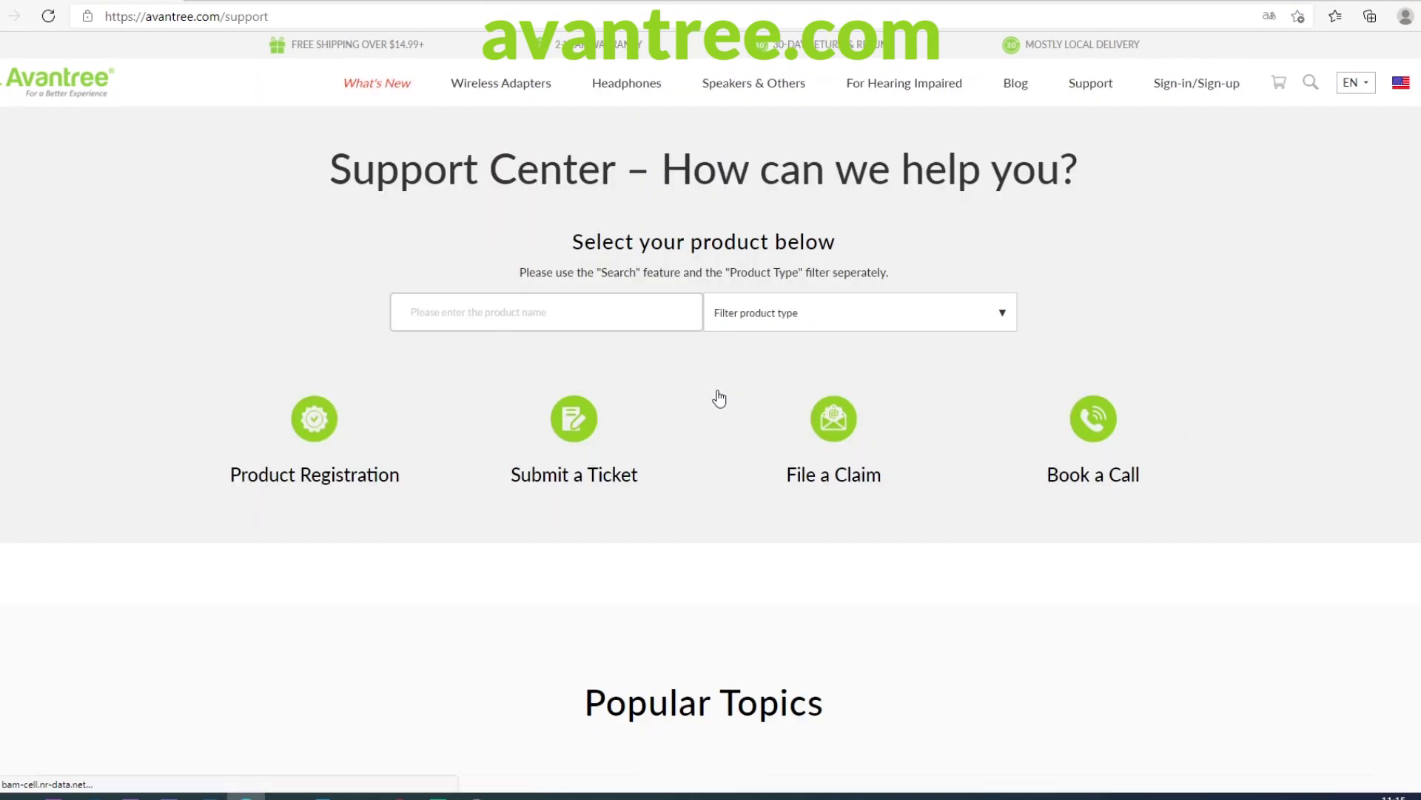